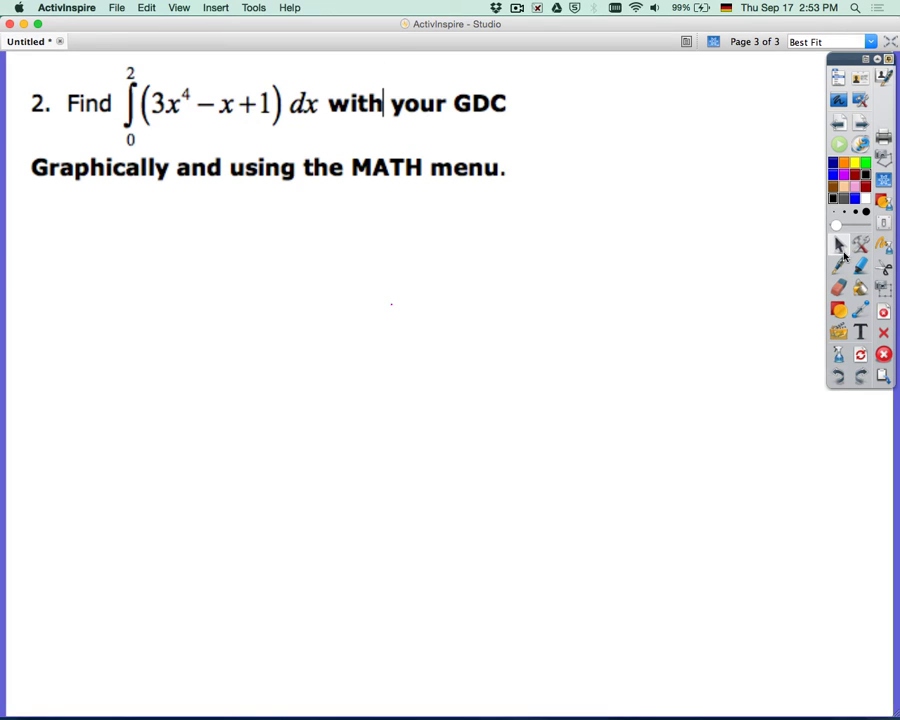
Select the Pen tool for freehand writing on the integral question page.
click(838, 243)
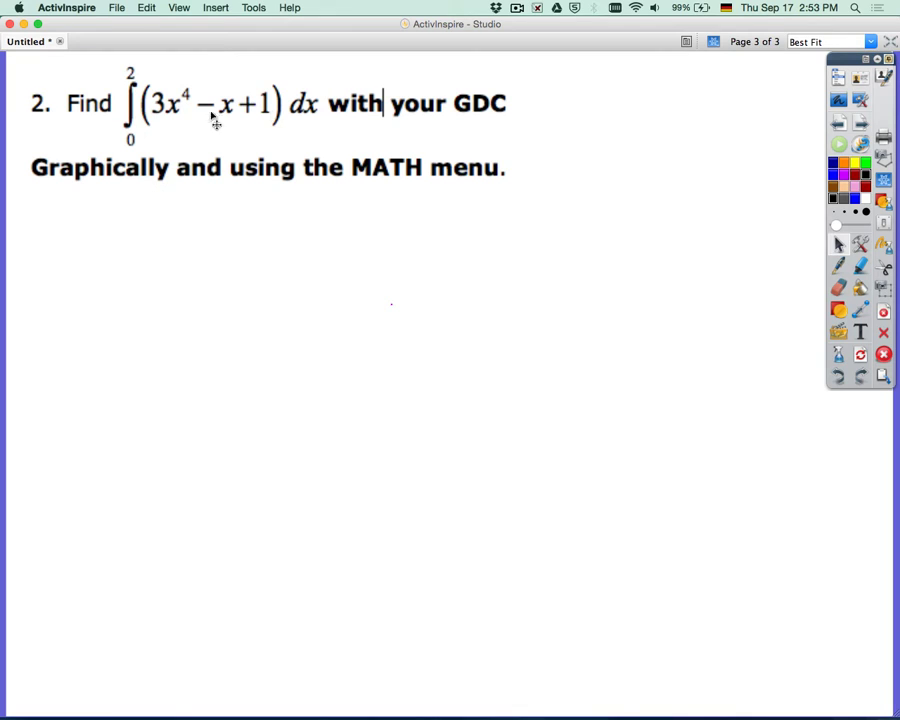
click(837, 264)
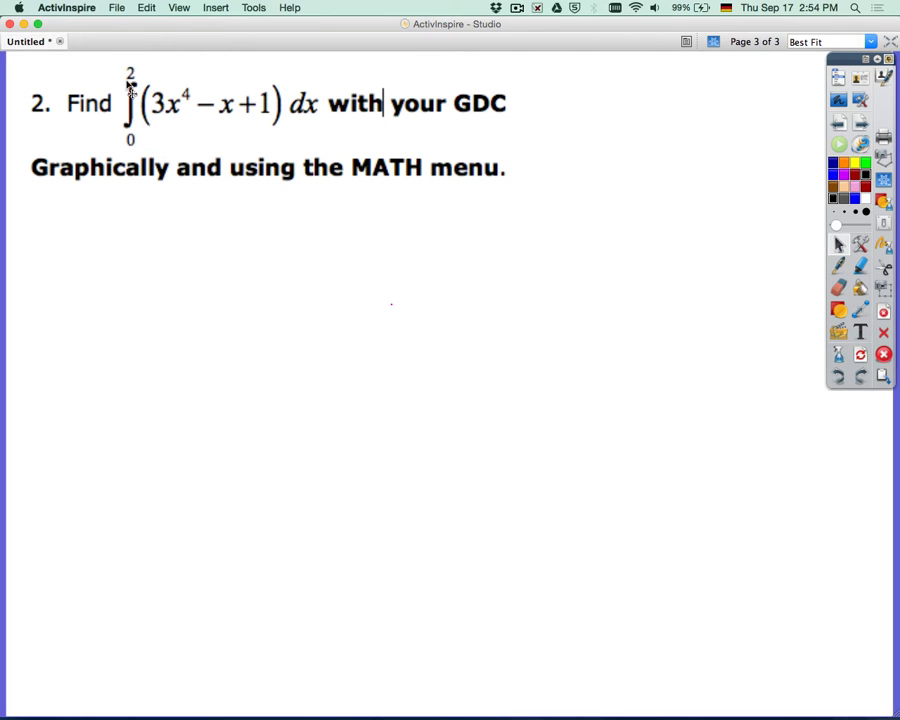
On the TI-84 emulator, confirm Xmin=0 and Xmax=2, then ZoomFit the graph of 3x^4−x+1.
key(super+Tab)
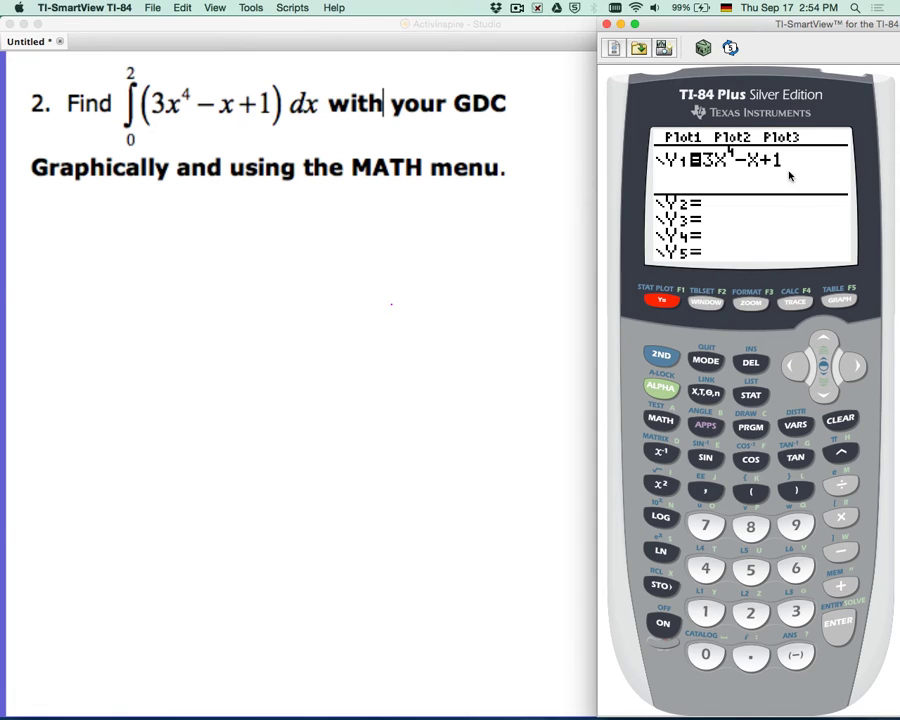
click(715, 303)
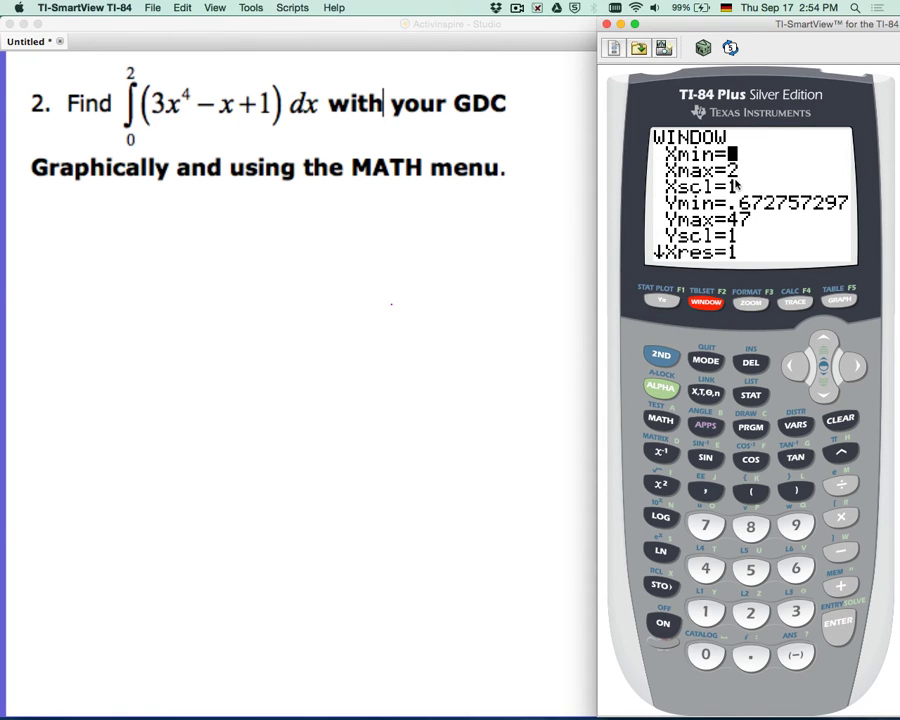
click(750, 302)
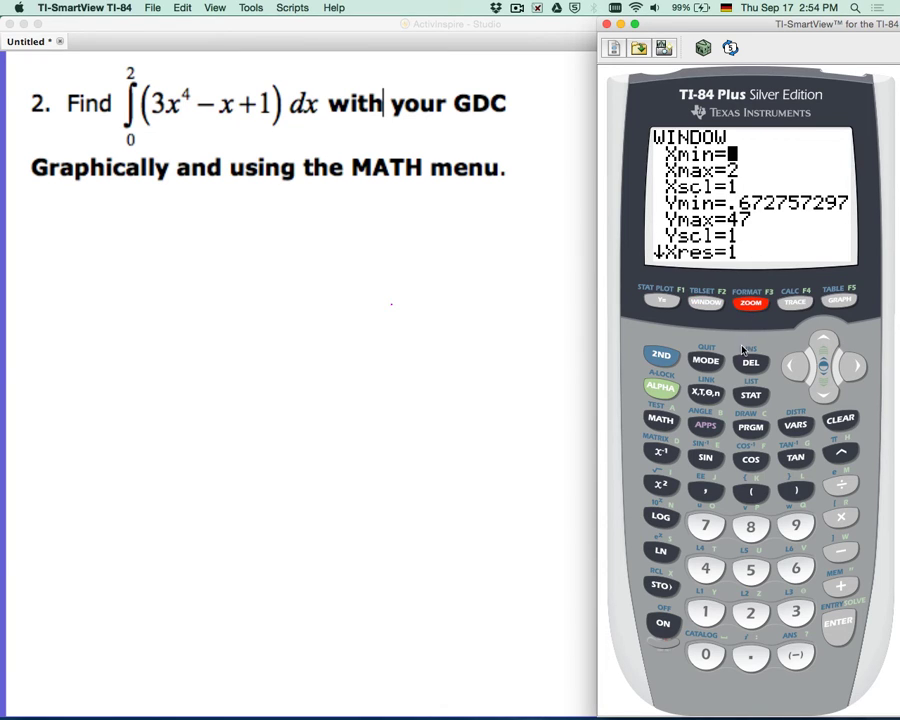
click(705, 650)
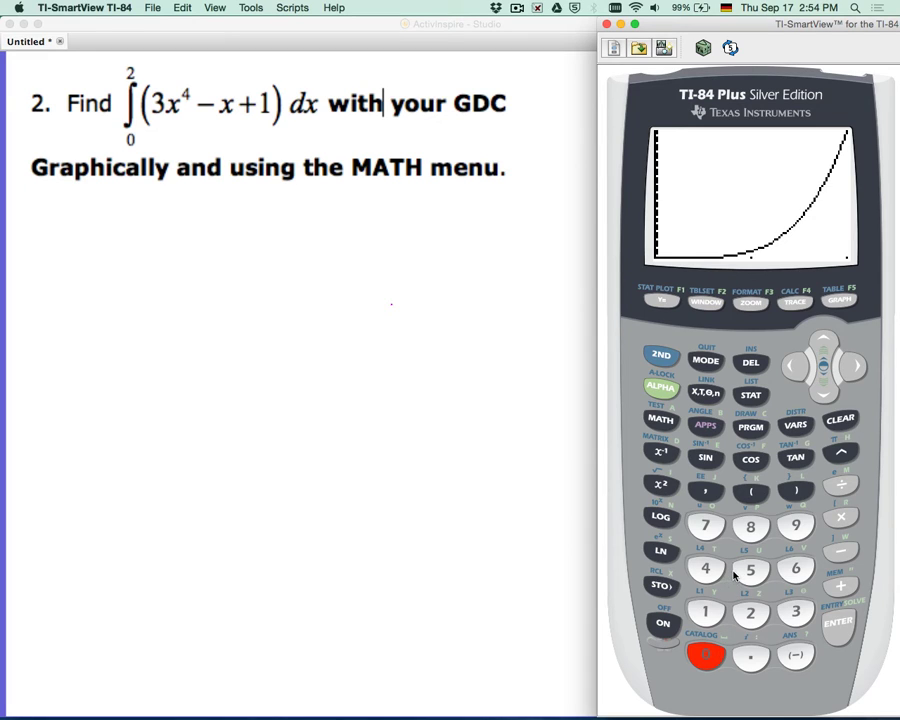
Compute ∫f(x)dx on the graph with limits 0 and 2, getting 19.2, then return to ActivInspire.
click(662, 360)
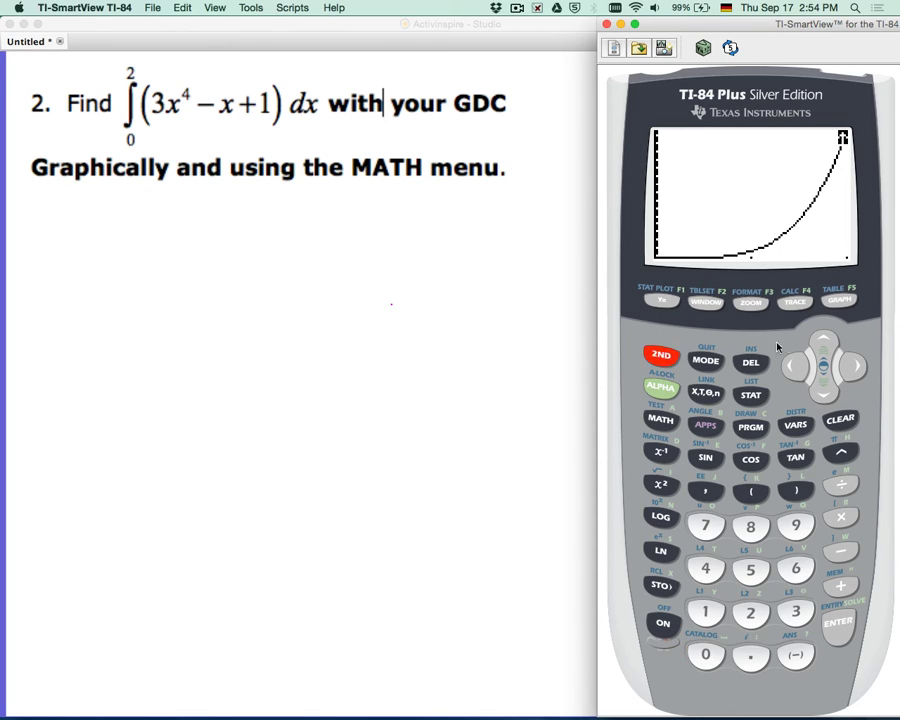
click(797, 304)
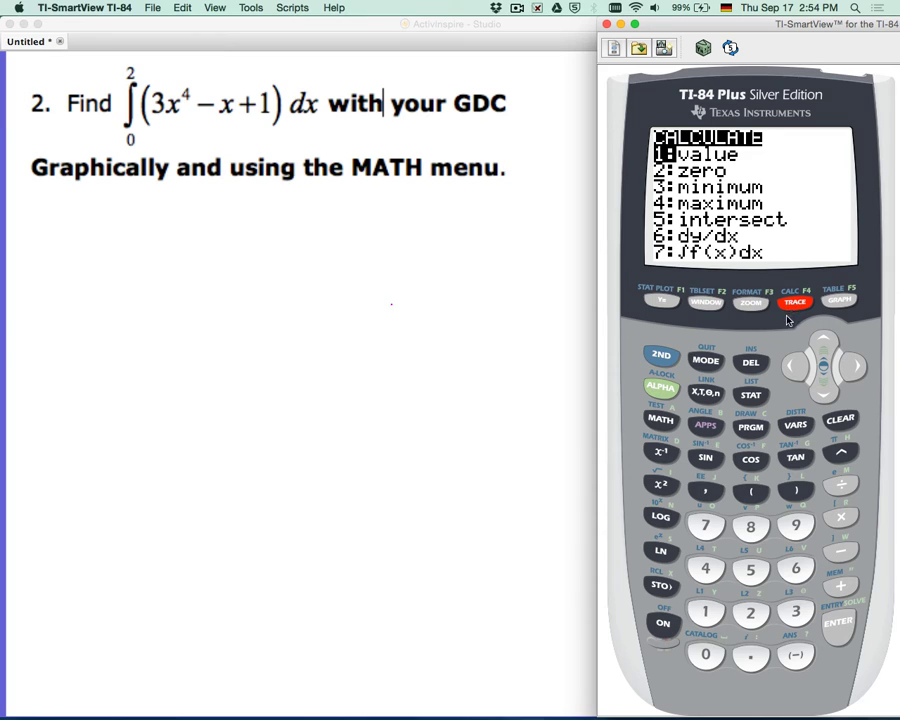
click(705, 524)
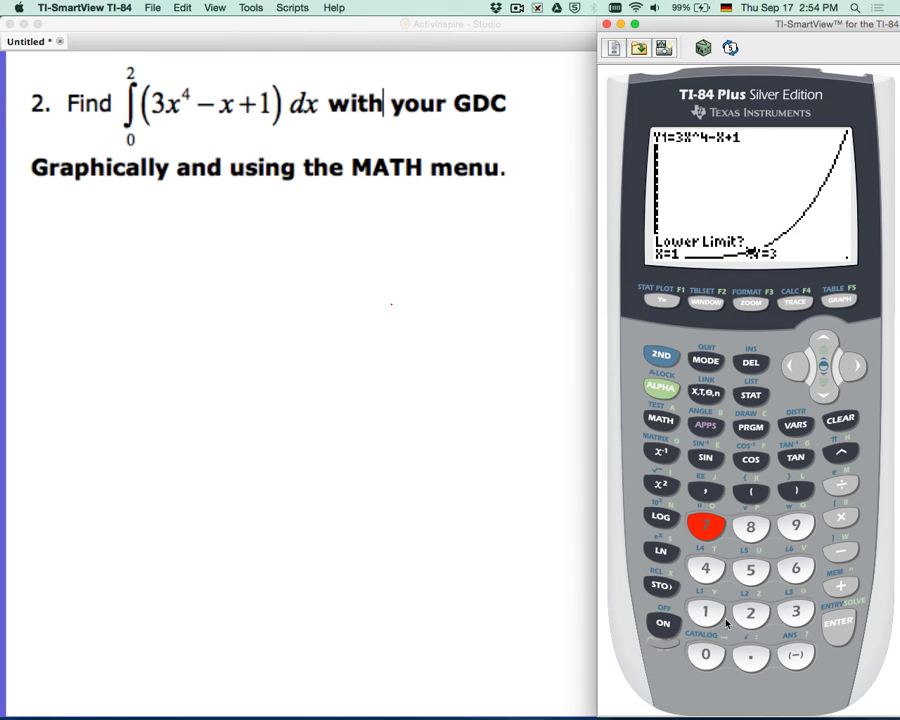
click(707, 658)
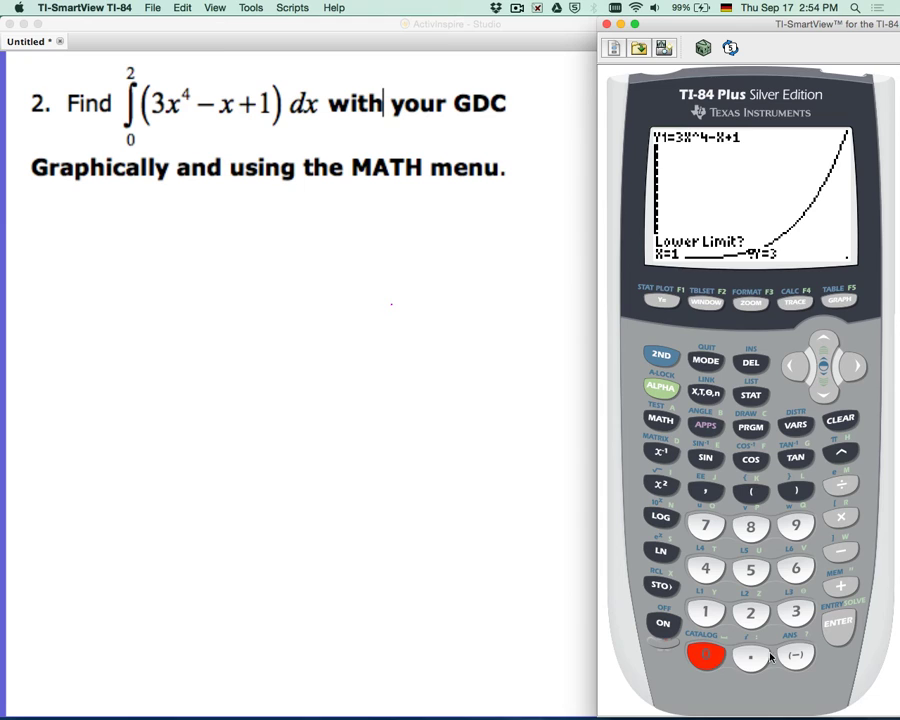
click(835, 630)
key(2)
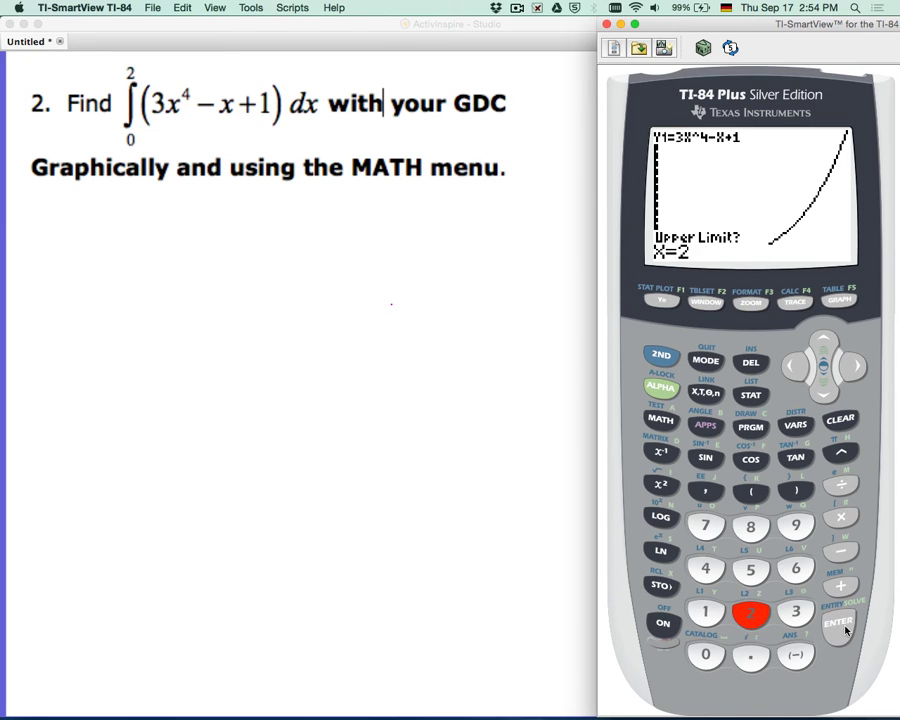
click(836, 625)
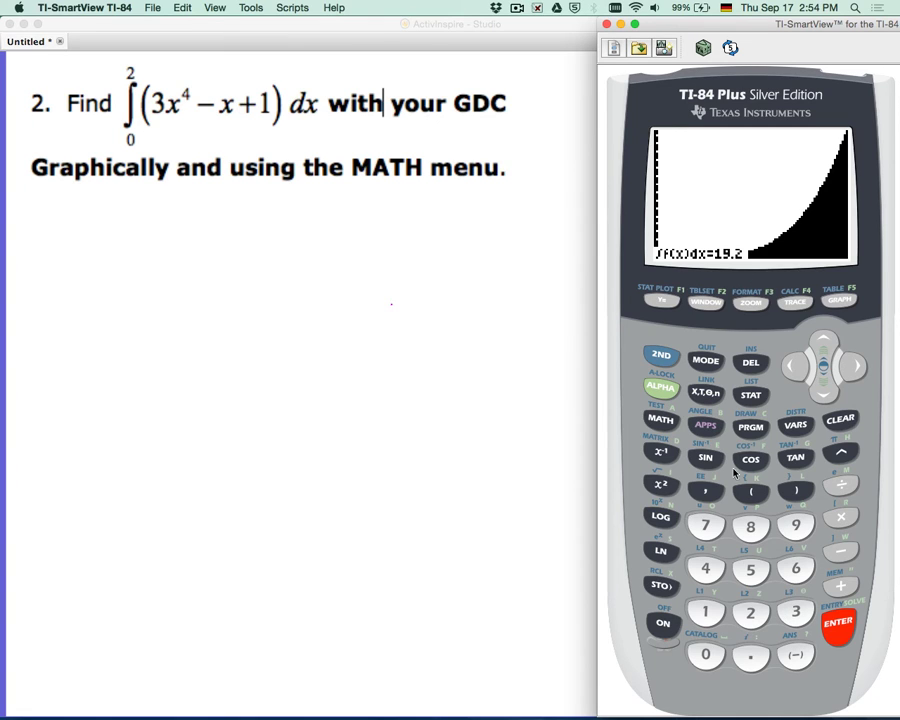
click(345, 275)
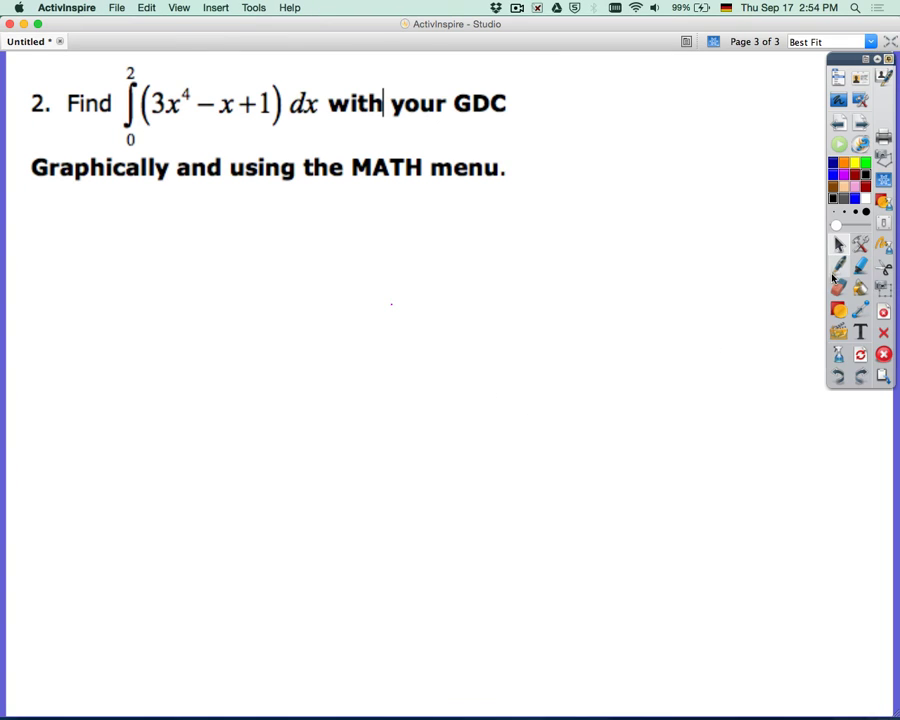
Sketch axes, the rising curve, a boundary line at x = 2, and shade the area.
drag(133, 216, 140, 430)
drag(82, 391, 245, 386)
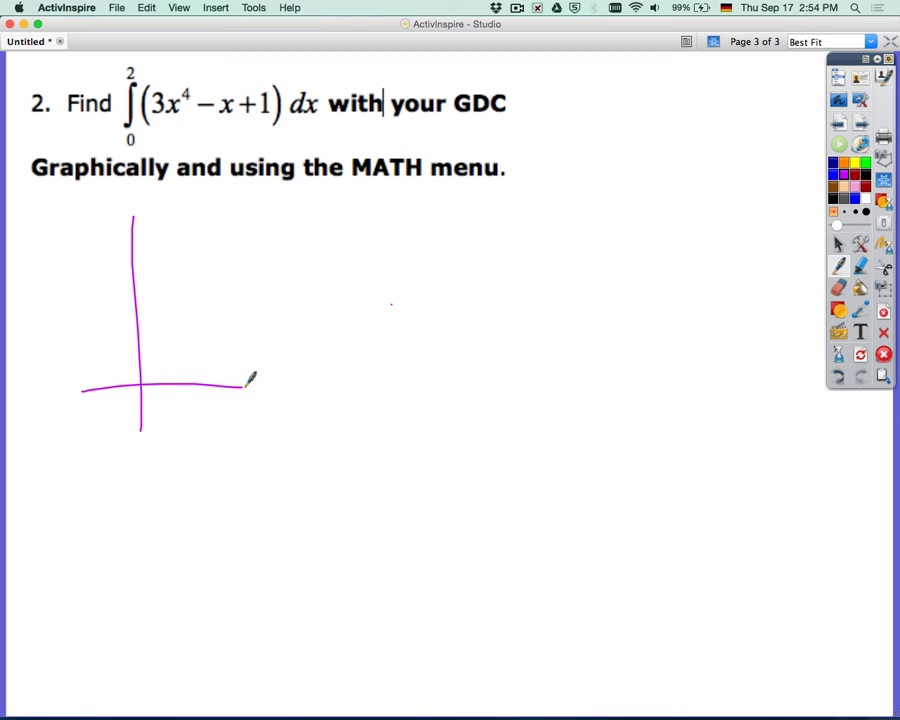
mouse_move(143, 382)
mouse_down()
mouse_move(241, 343)
mouse_move(268, 270)
mouse_up()
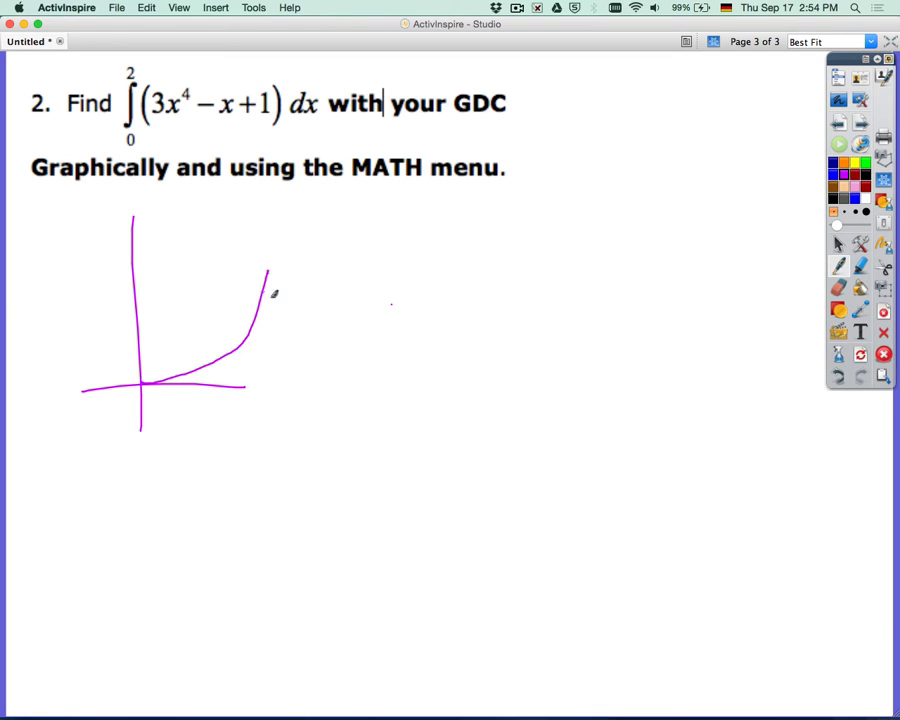
mouse_move(241, 385)
mouse_down()
mouse_move(284, 384)
mouse_move(270, 420)
mouse_up()
drag(266, 268, 263, 392)
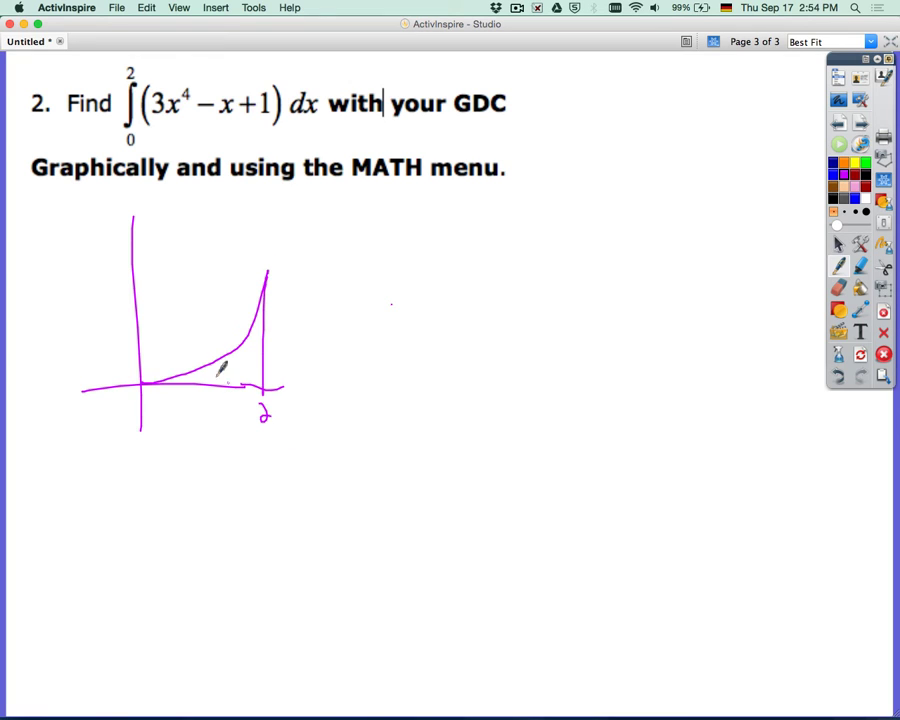
mouse_move(168, 382)
mouse_down()
mouse_move(251, 370)
mouse_move(263, 340)
mouse_move(236, 364)
mouse_up()
Write the answer 19.2 below the graph and draw a box around it.
mouse_move(150, 486)
mouse_down()
mouse_move(150, 518)
mouse_move(191, 513)
mouse_up()
drag(199, 495, 212, 518)
mouse_move(128, 533)
mouse_down()
mouse_move(236, 527)
mouse_move(135, 462)
mouse_up()
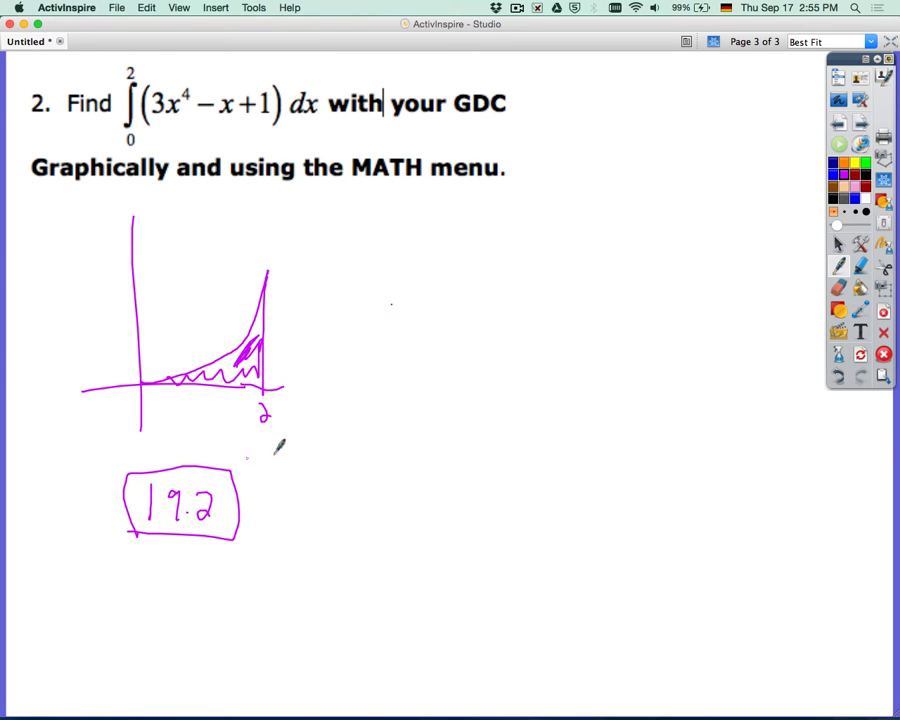
key(super+Tab)
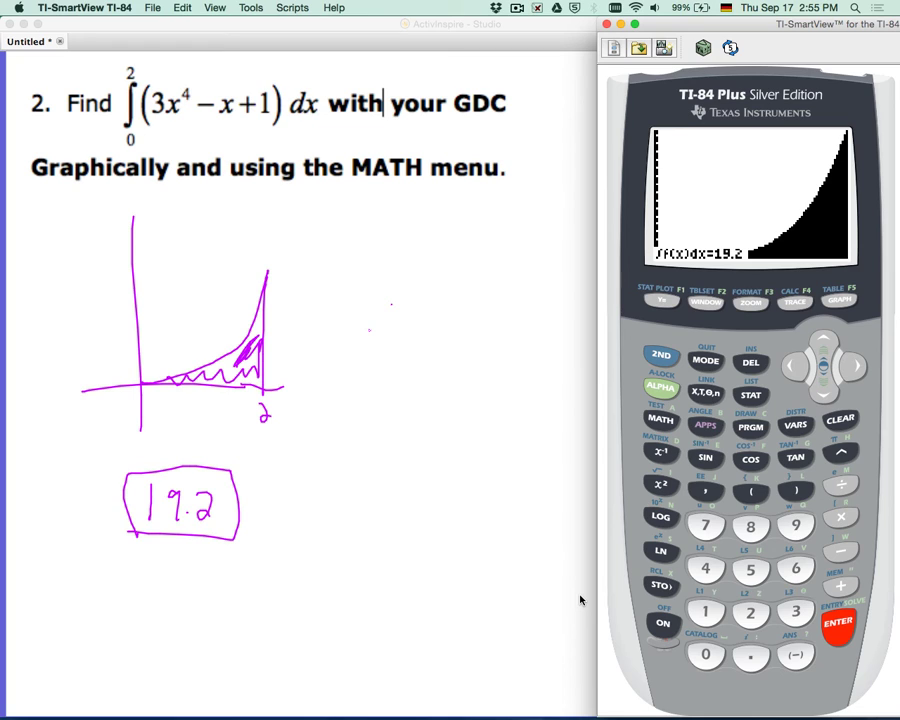
Quit the graph to a blank home screen and bring the TI-84 emulator forward.
click(673, 360)
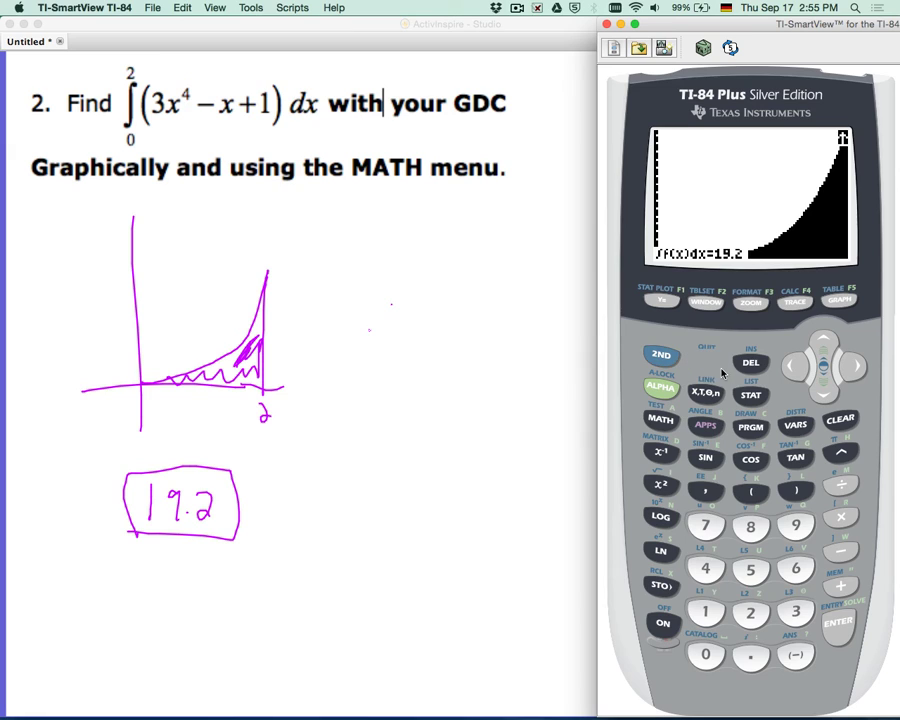
click(705, 361)
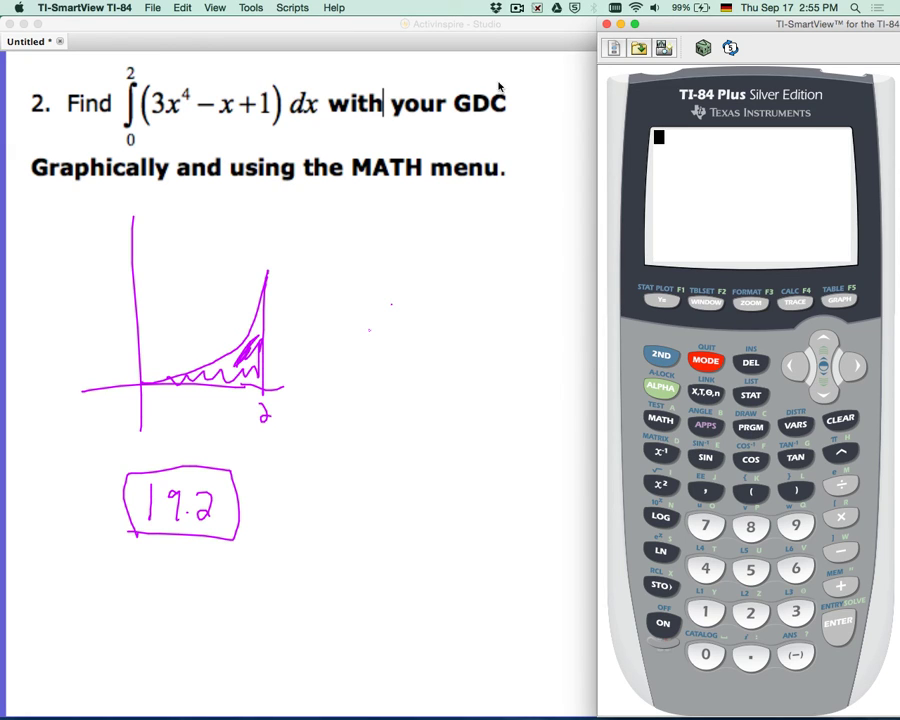
click(522, 12)
click(535, 54)
click(520, 10)
click(530, 53)
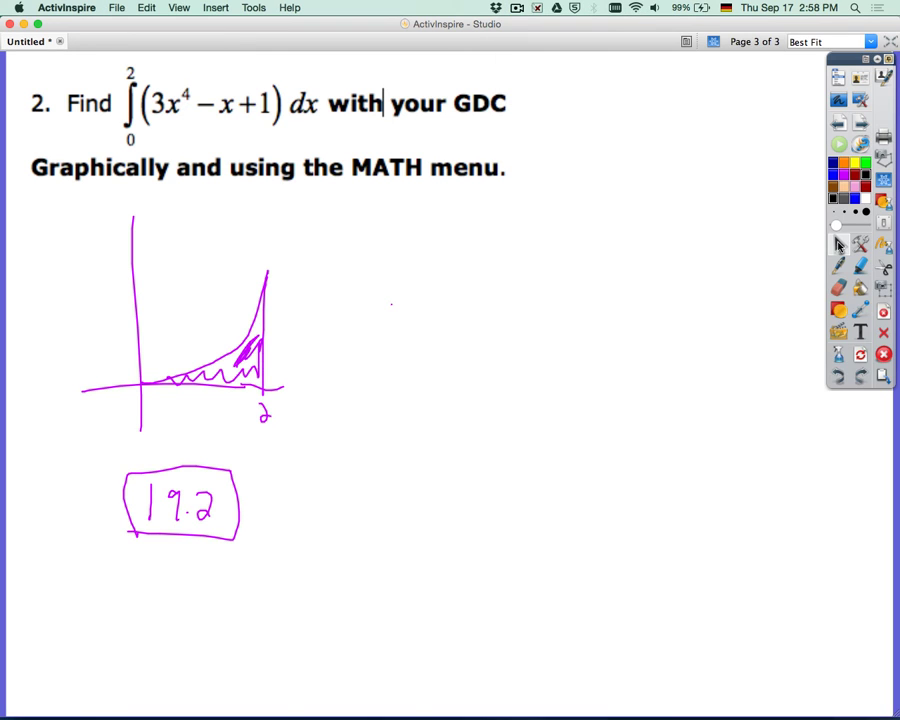
key(super+Tab)
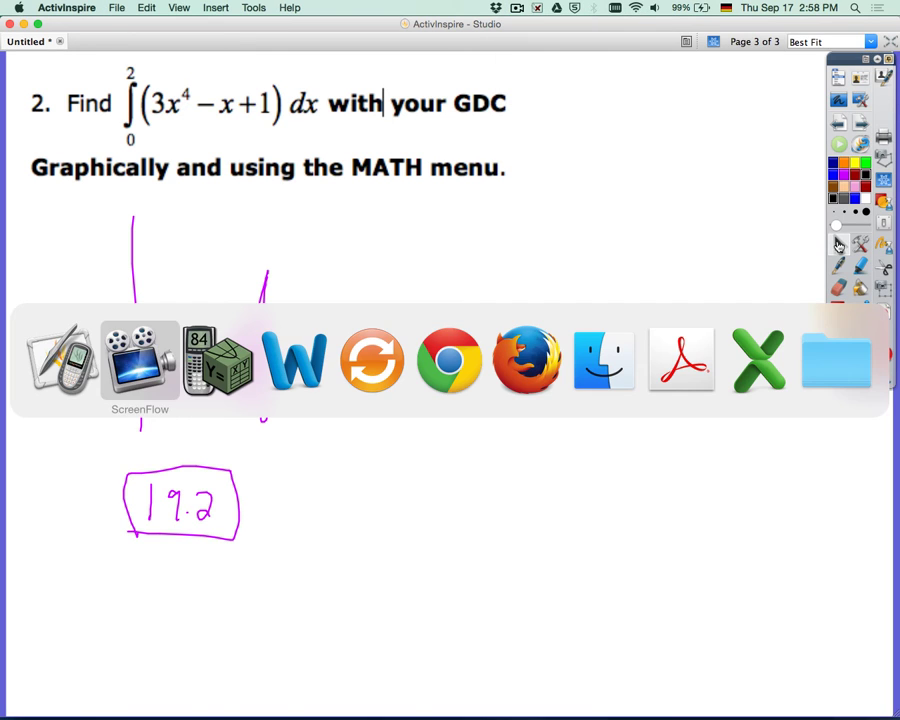
key(super+Tab)
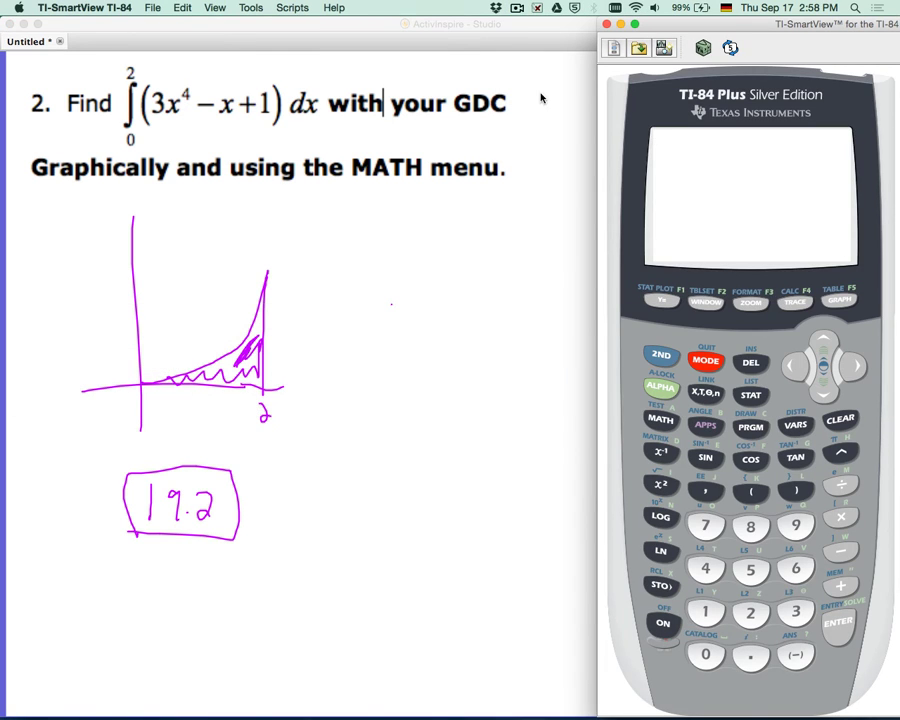
Open the MATH menu and move down to the 9:fnInt( entry.
click(661, 433)
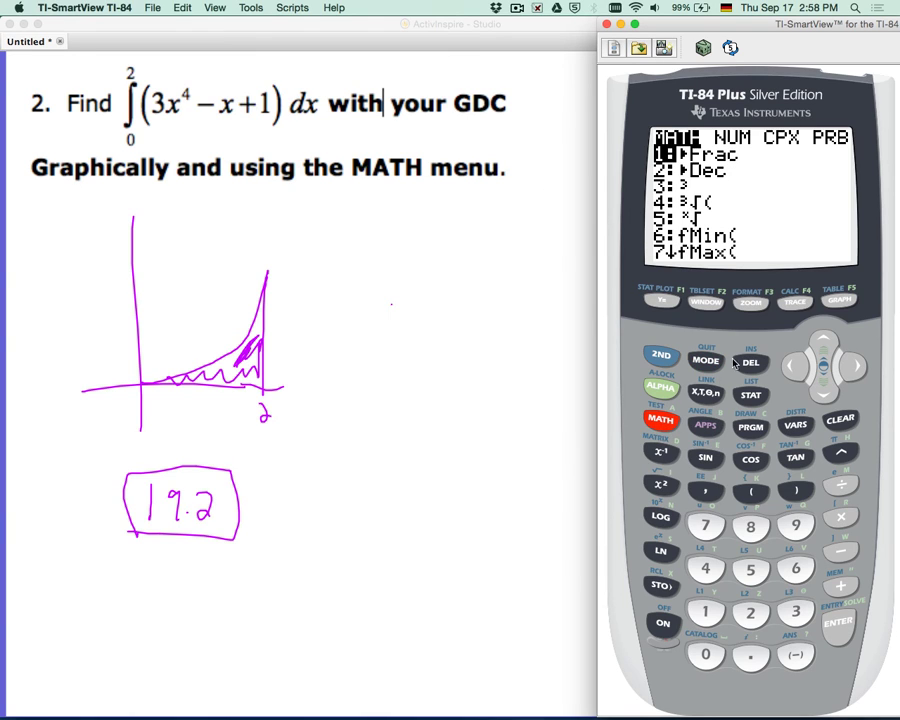
click(821, 392)
click(823, 398)
click(824, 398)
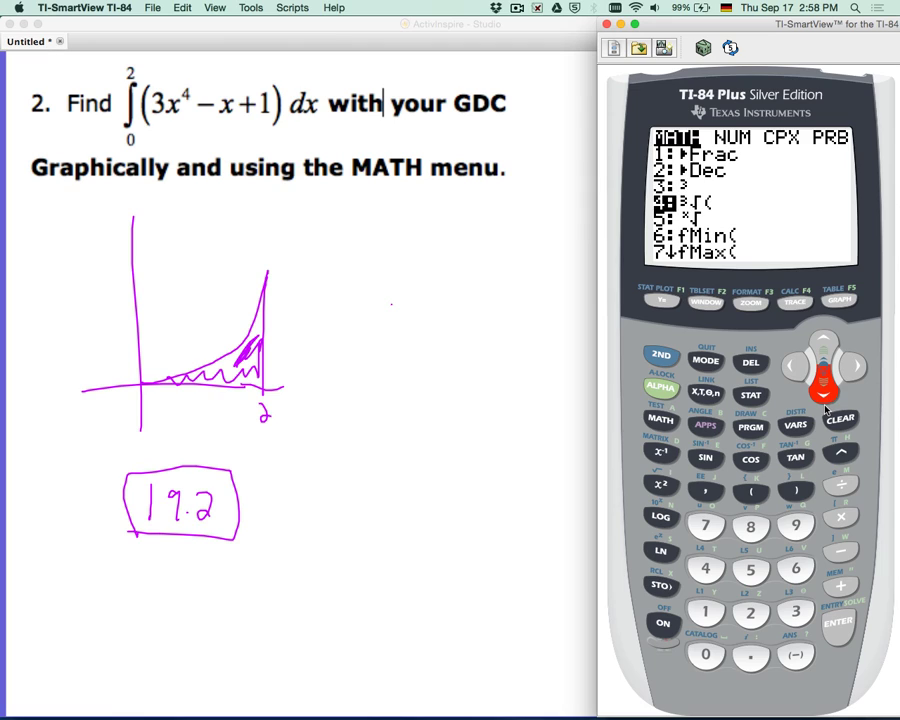
click(824, 398)
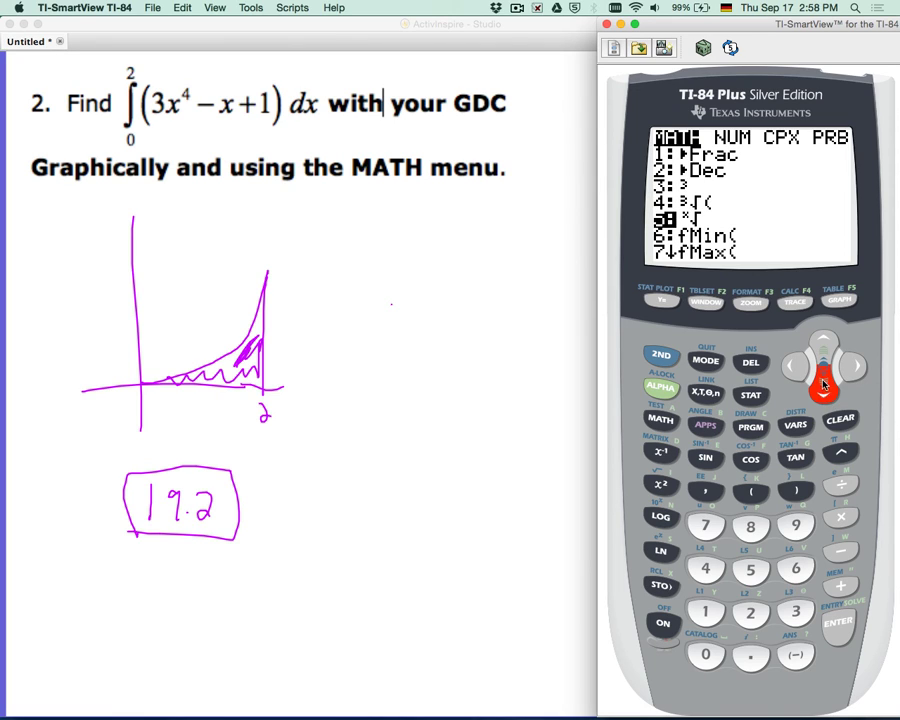
click(824, 399)
click(826, 400)
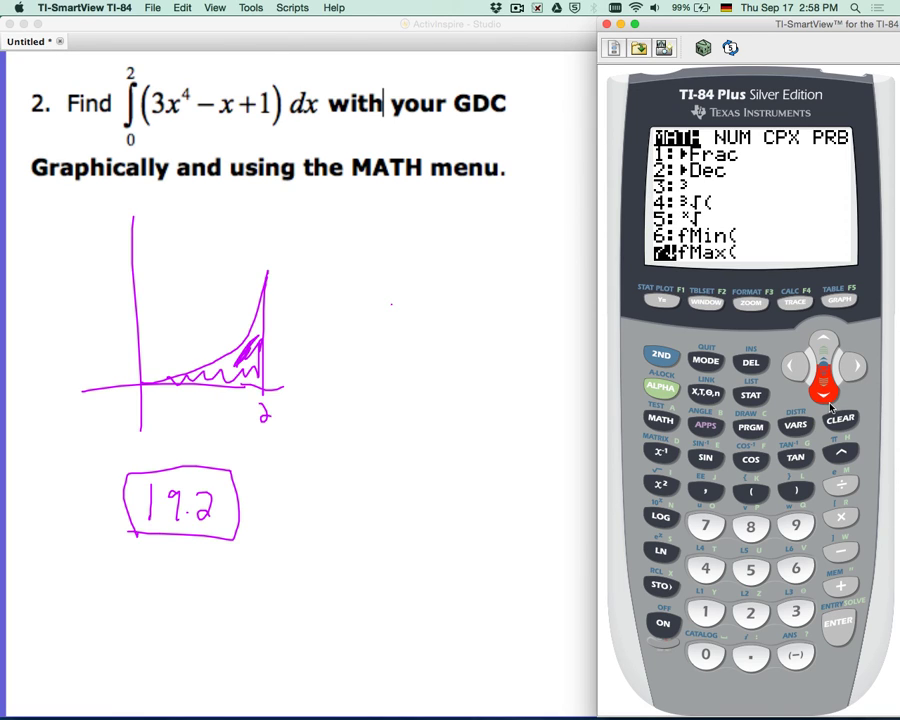
click(826, 399)
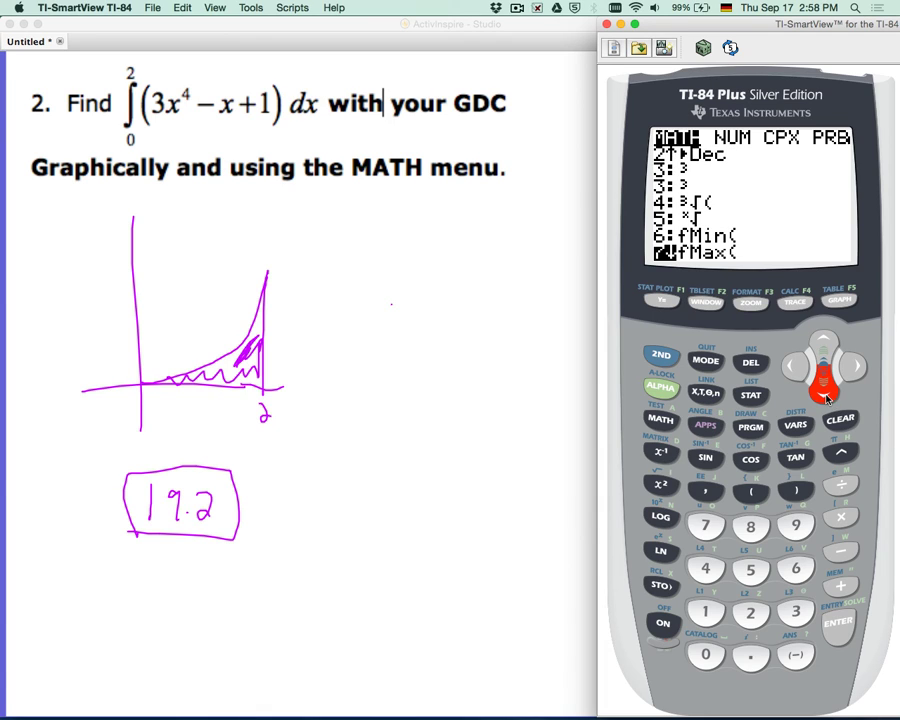
click(826, 399)
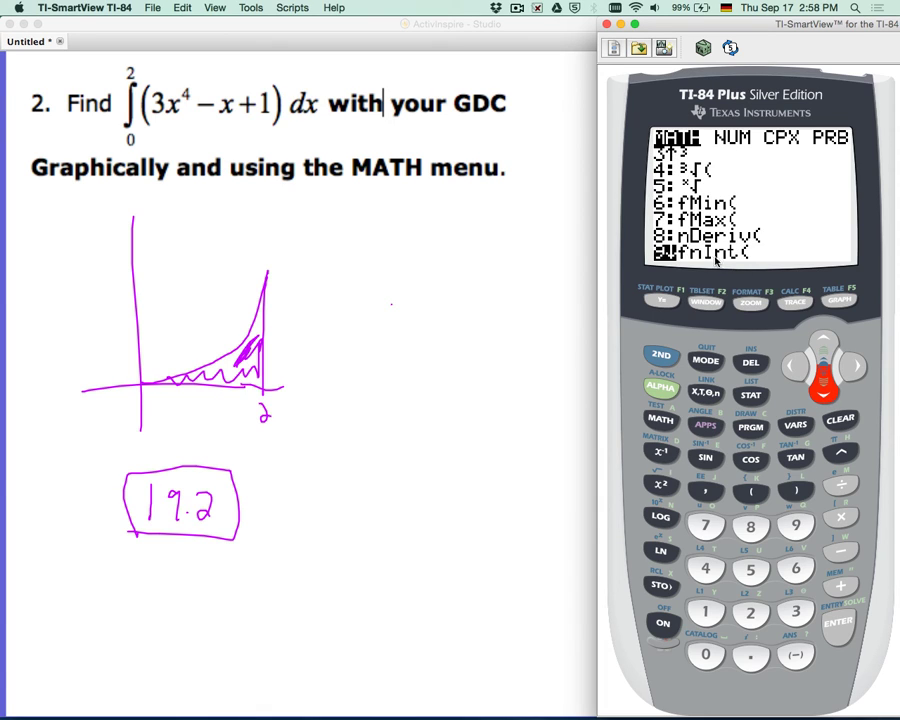
Insert the fnInt template with lower limit 0 and upper limit 2.
click(838, 625)
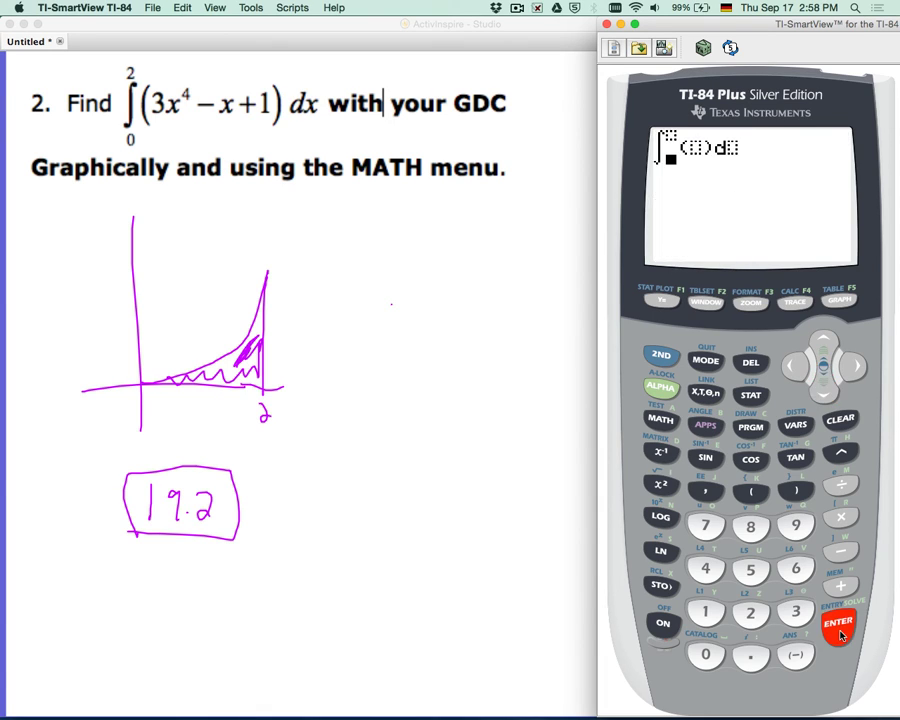
click(707, 654)
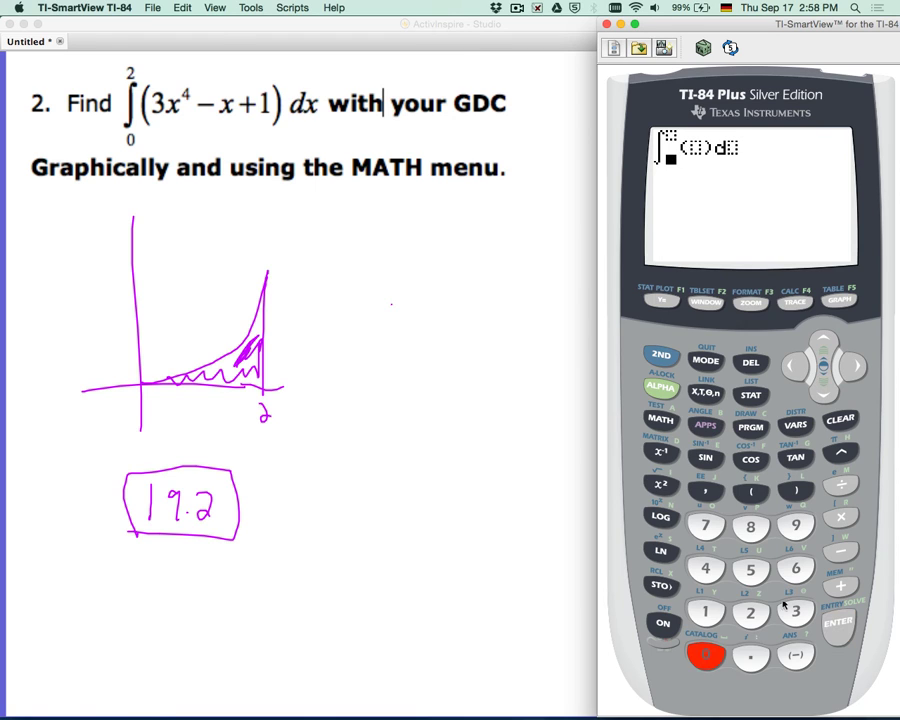
click(824, 343)
click(750, 612)
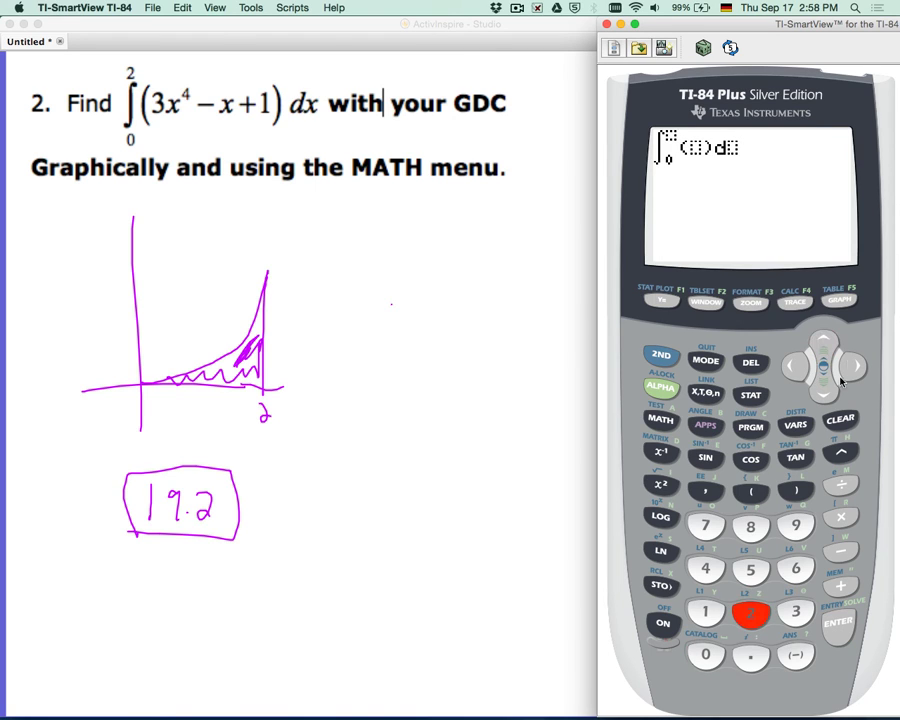
click(852, 370)
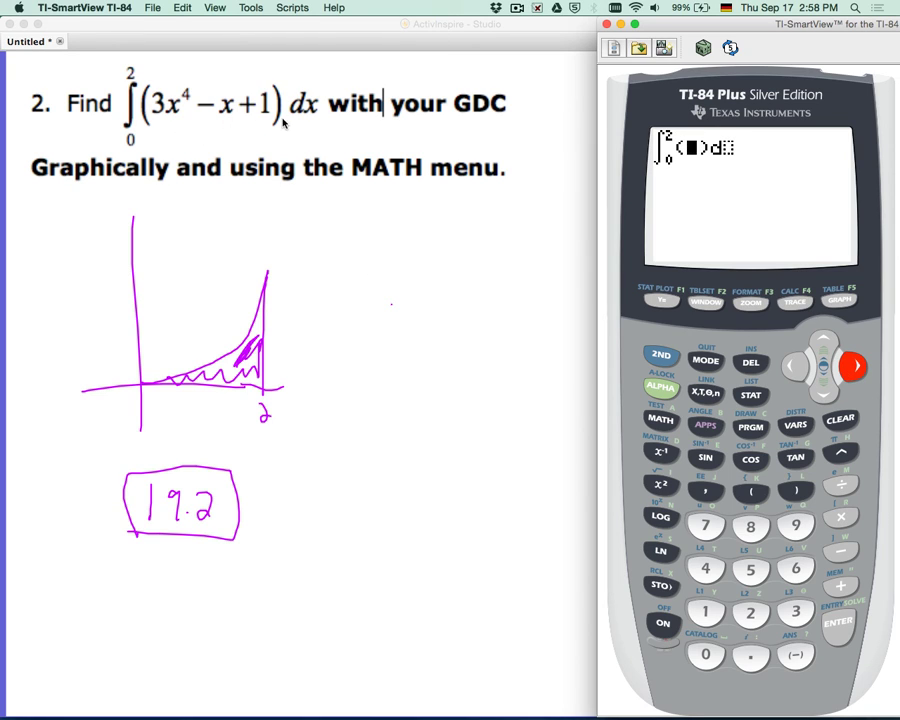
Use Y1 as the integrand and X as the variable, evaluate to 19.2, then return to ActivInspire.
click(666, 391)
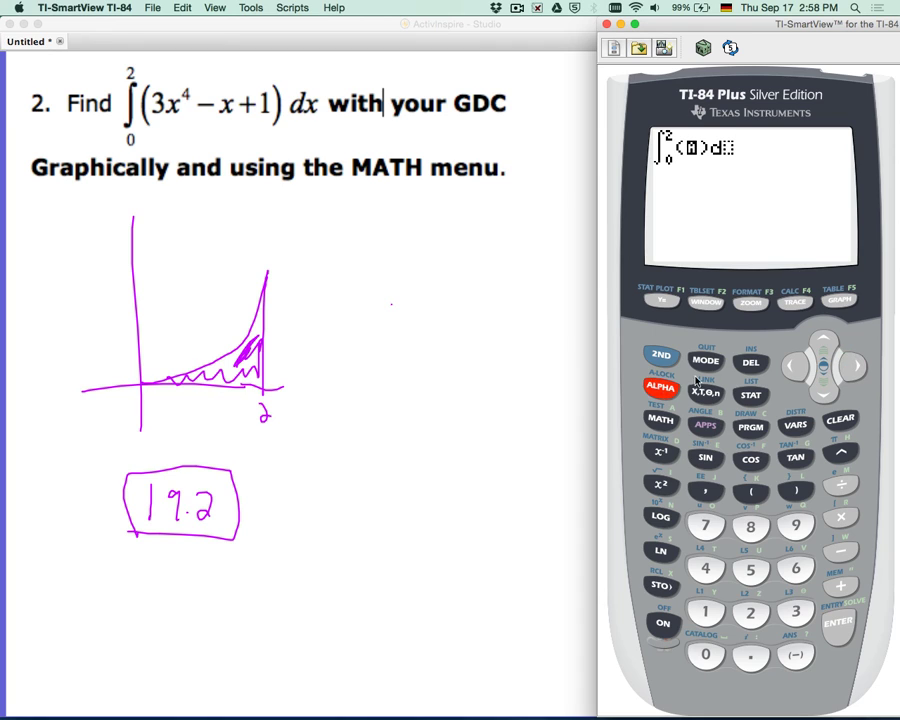
click(800, 303)
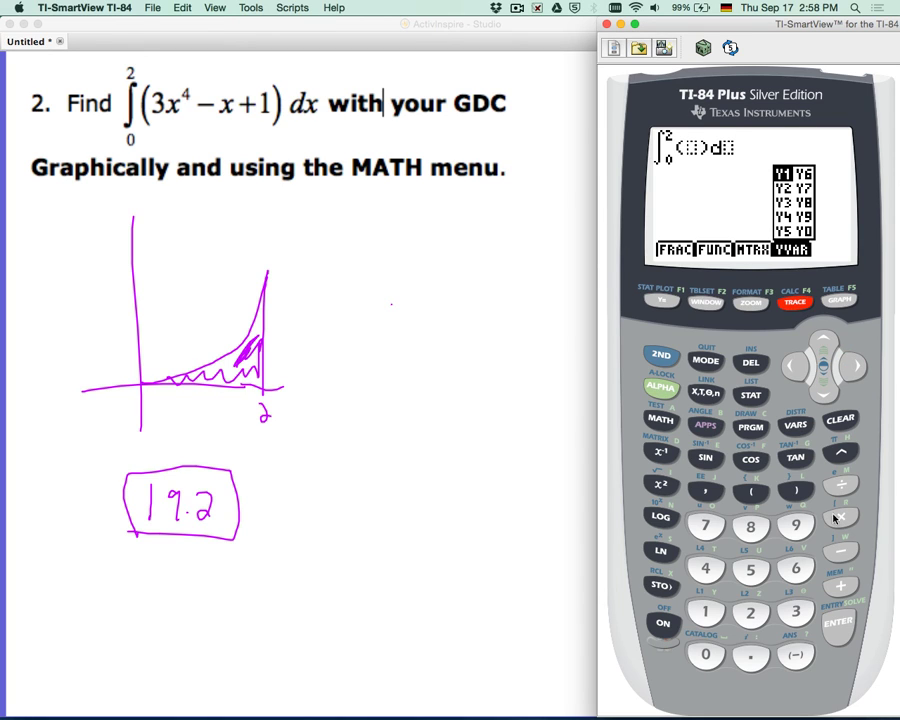
click(838, 624)
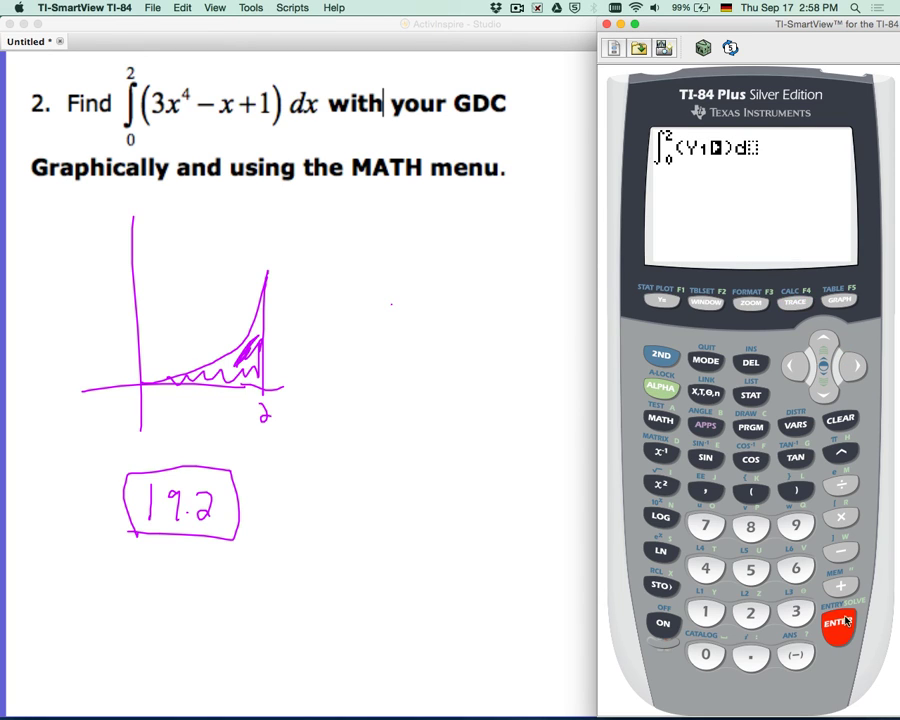
click(856, 366)
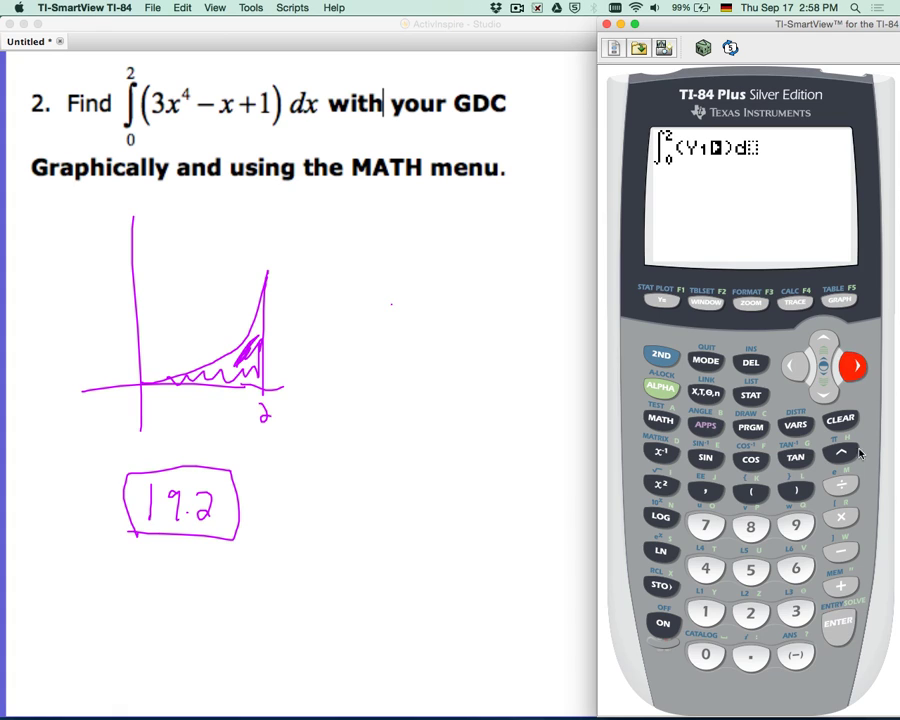
click(706, 392)
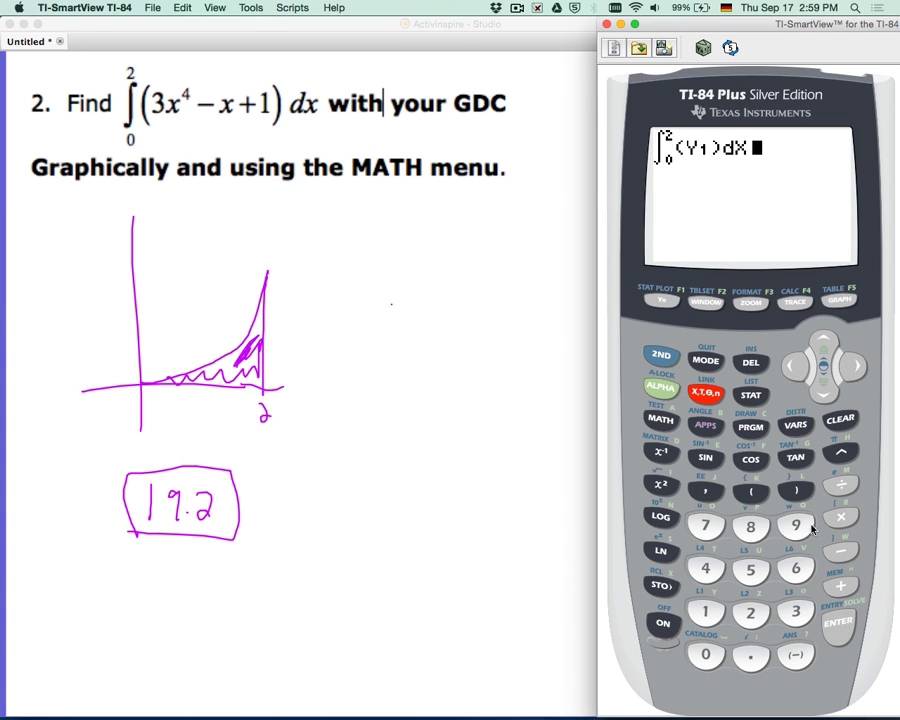
click(845, 625)
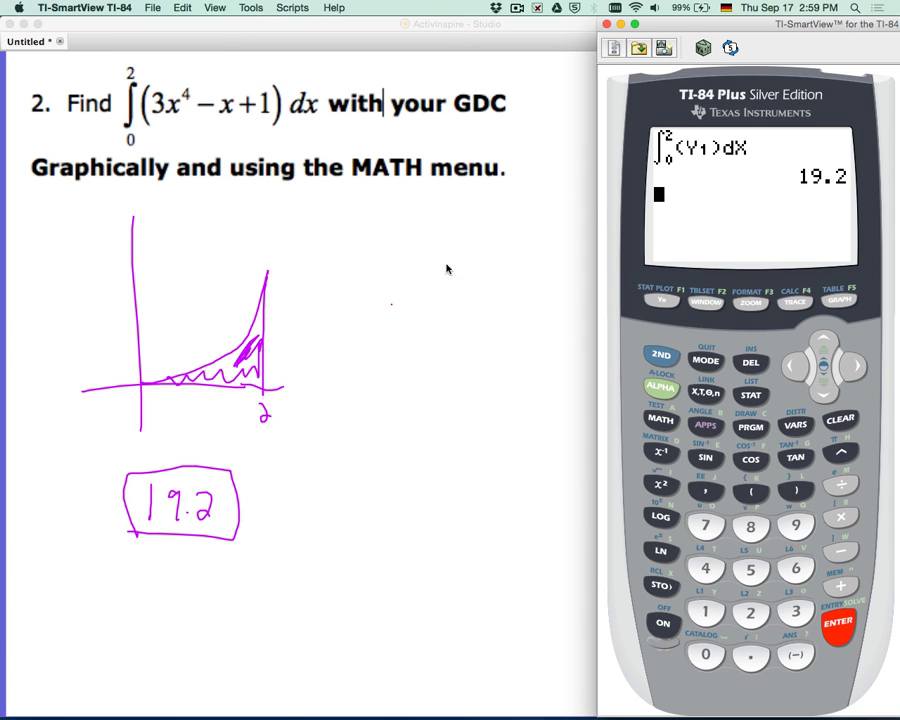
click(485, 304)
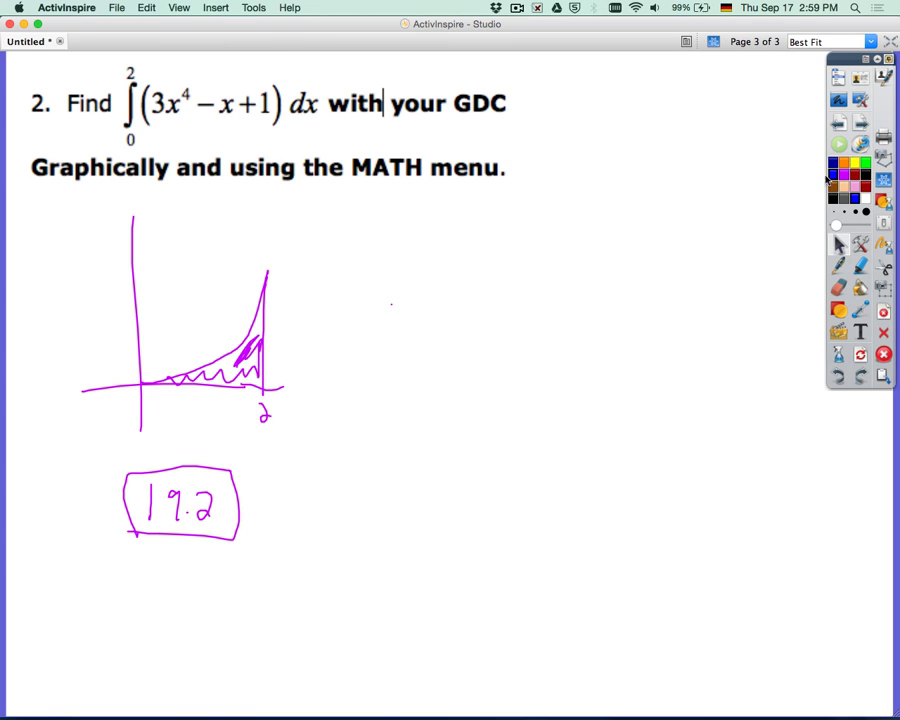
Shift the question right, draw an arrow from it, and write a boxed "= 19.2".
drag(287, 123, 604, 141)
click(838, 265)
mouse_move(578, 122)
mouse_down()
mouse_move(584, 175)
mouse_move(628, 166)
mouse_move(653, 190)
mouse_up()
mouse_move(688, 160)
mouse_down()
mouse_move(684, 195)
mouse_move(718, 195)
mouse_up()
click(700, 192)
mouse_move(636, 188)
mouse_down()
mouse_move(740, 176)
mouse_move(671, 132)
mouse_move(633, 190)
mouse_up()
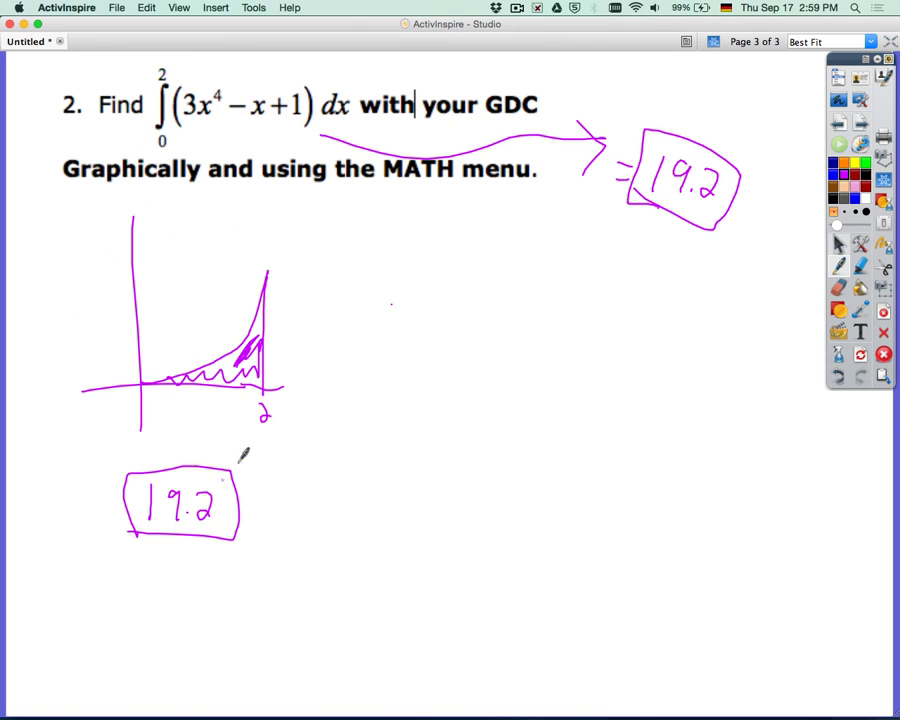
drag(578, 122, 606, 141)
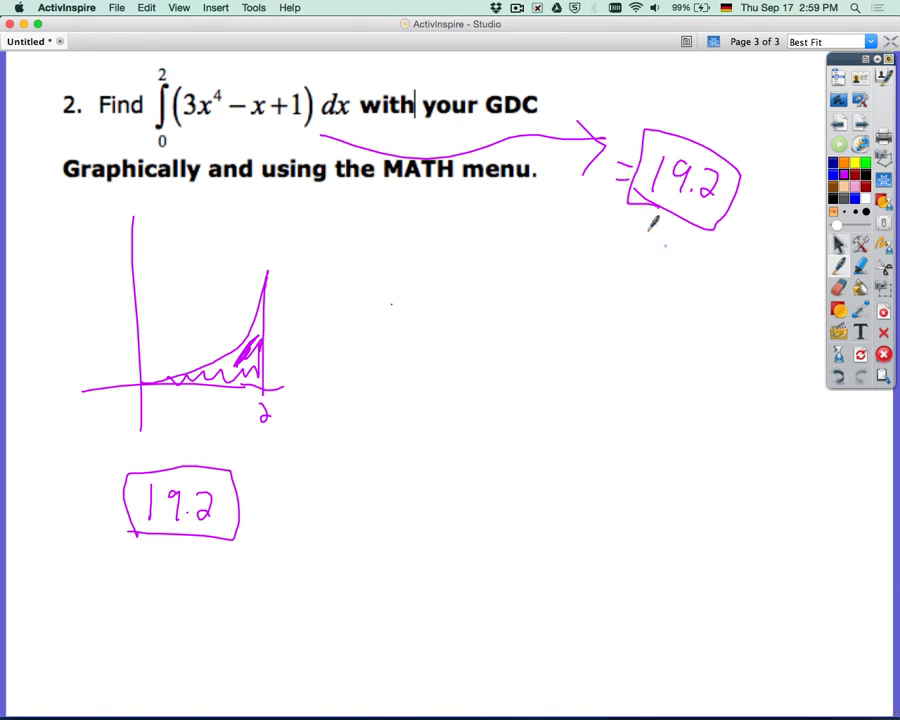